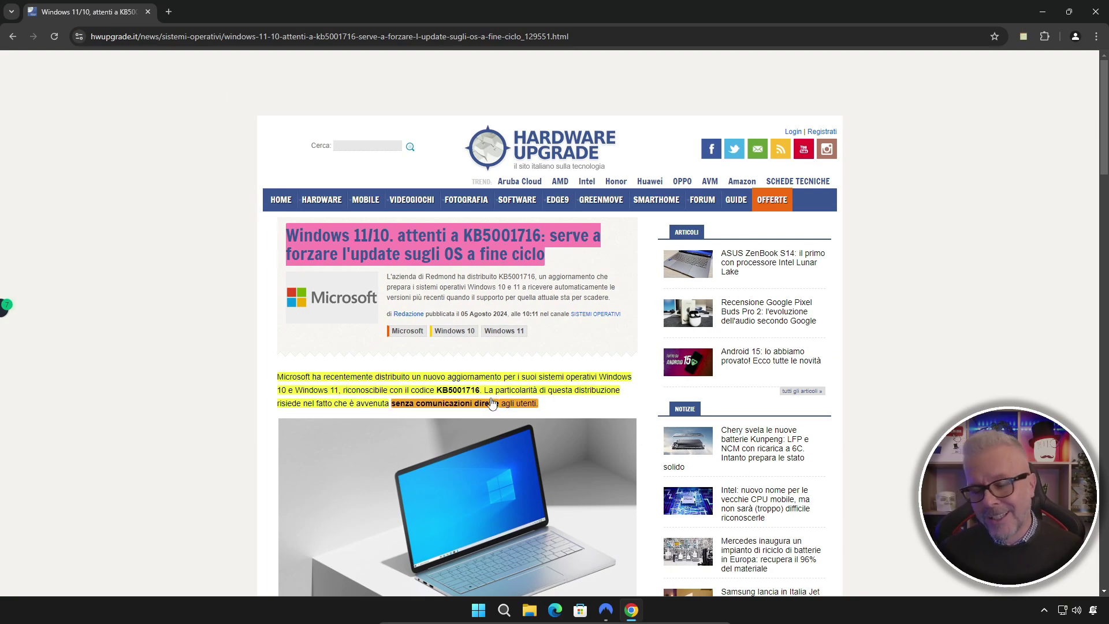
scroll(491, 405, down, 7)
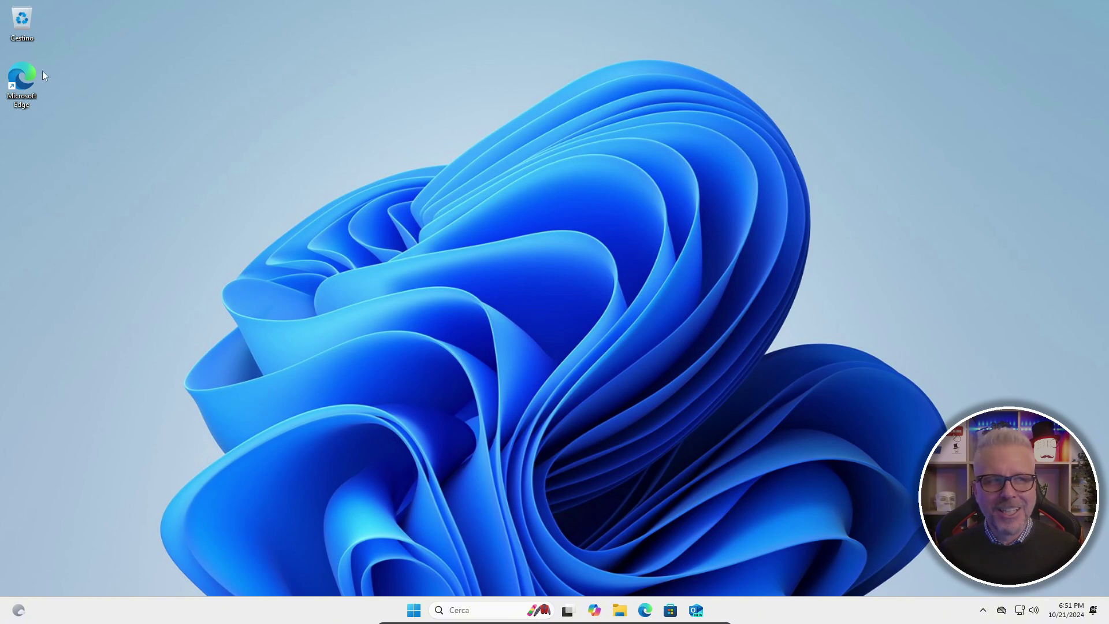
Open Microsoft Edge, search Google for "gentiluomo digitale" and open the Gentiluomo Digitale home page.
double_click(23, 74)
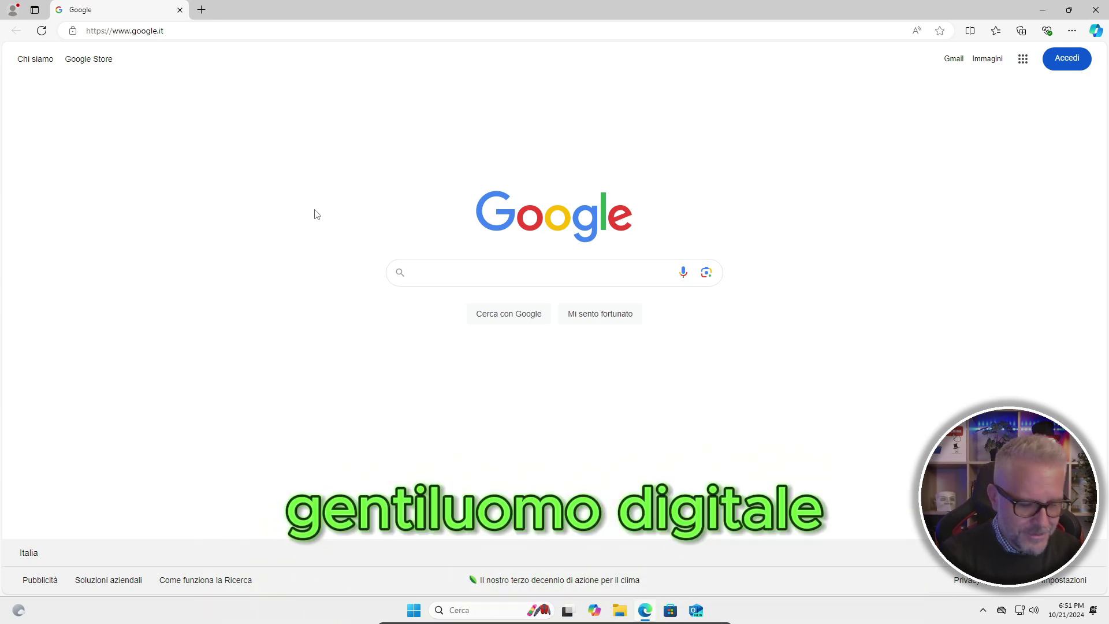
text(gentiluomo digit)
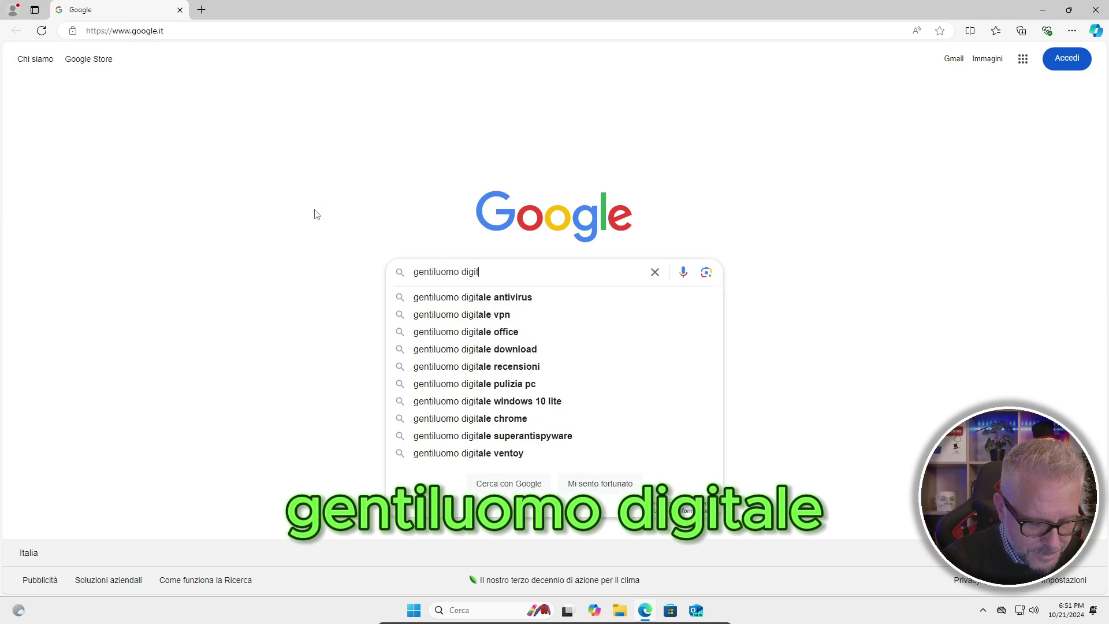
text(ale)
key(Return)
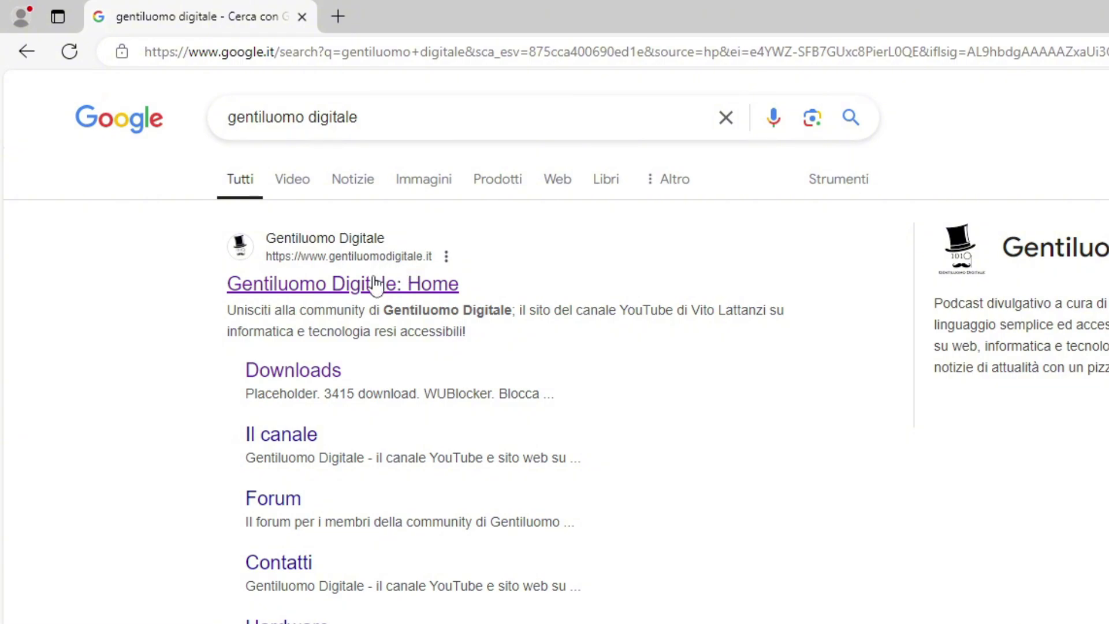
click(312, 286)
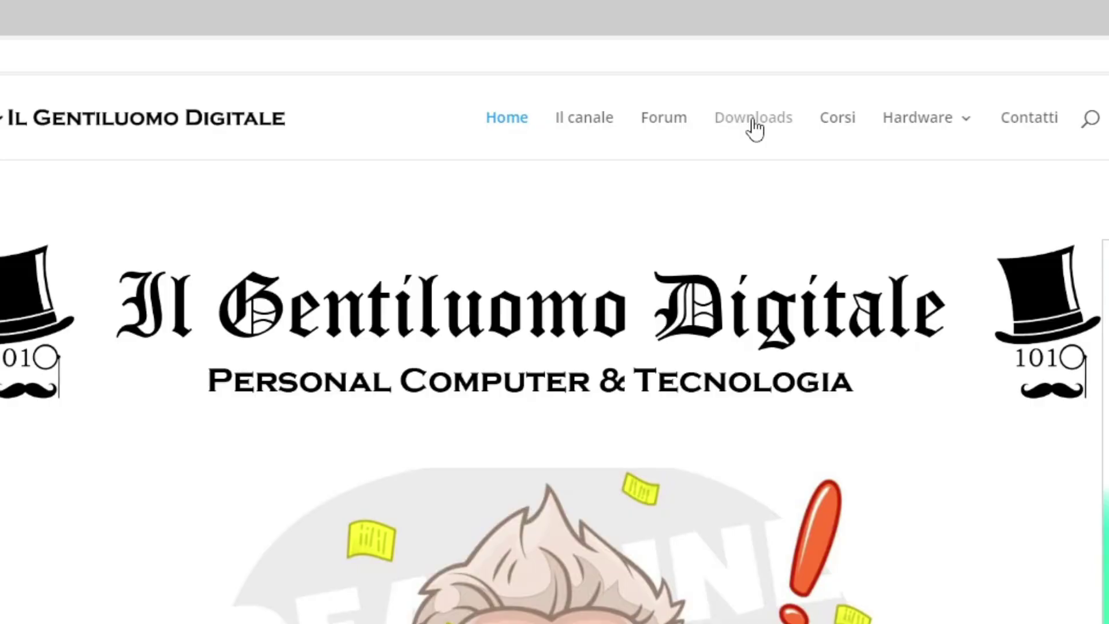
Open the site's Downloads page and locate the Bye Bye AI entry.
click(754, 125)
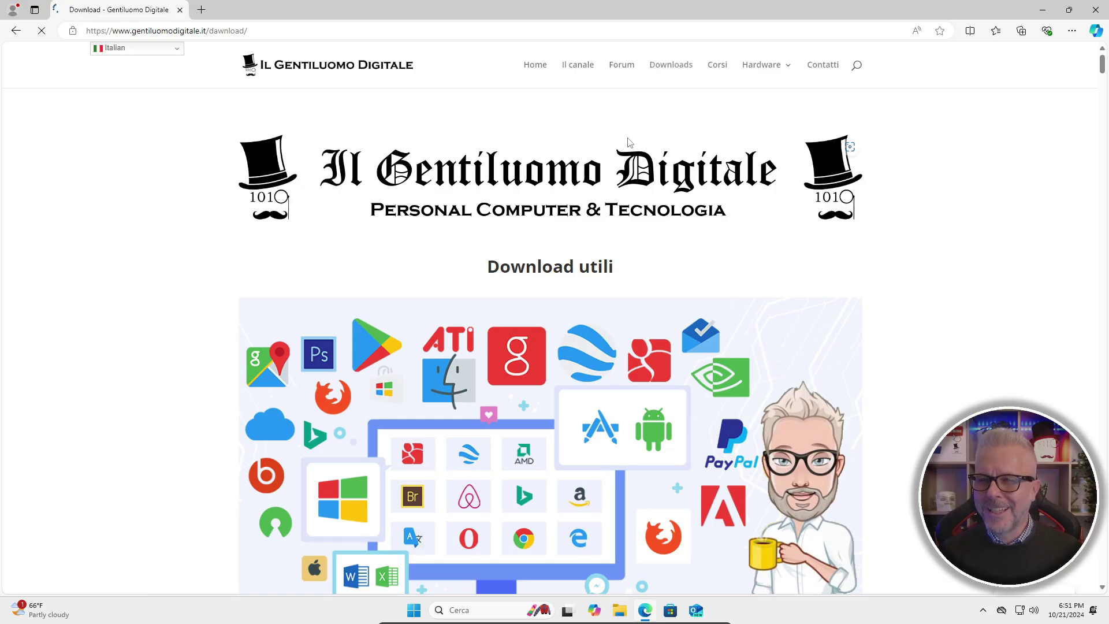
scroll(655, 266, down, 3)
scroll(601, 141, down, 7)
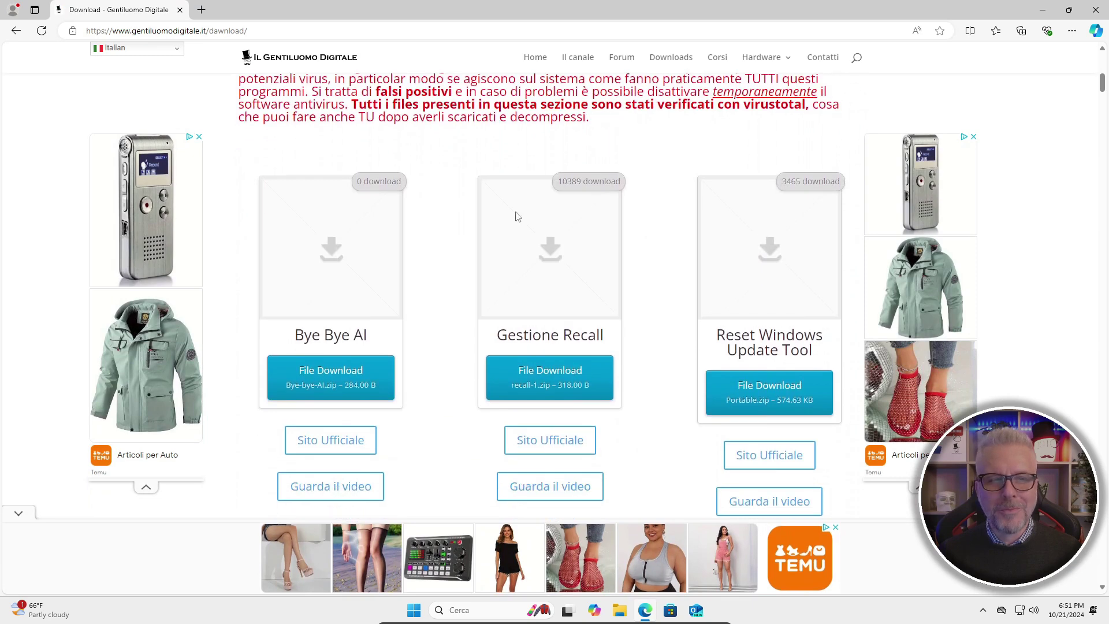
scroll(347, 298, down, 1)
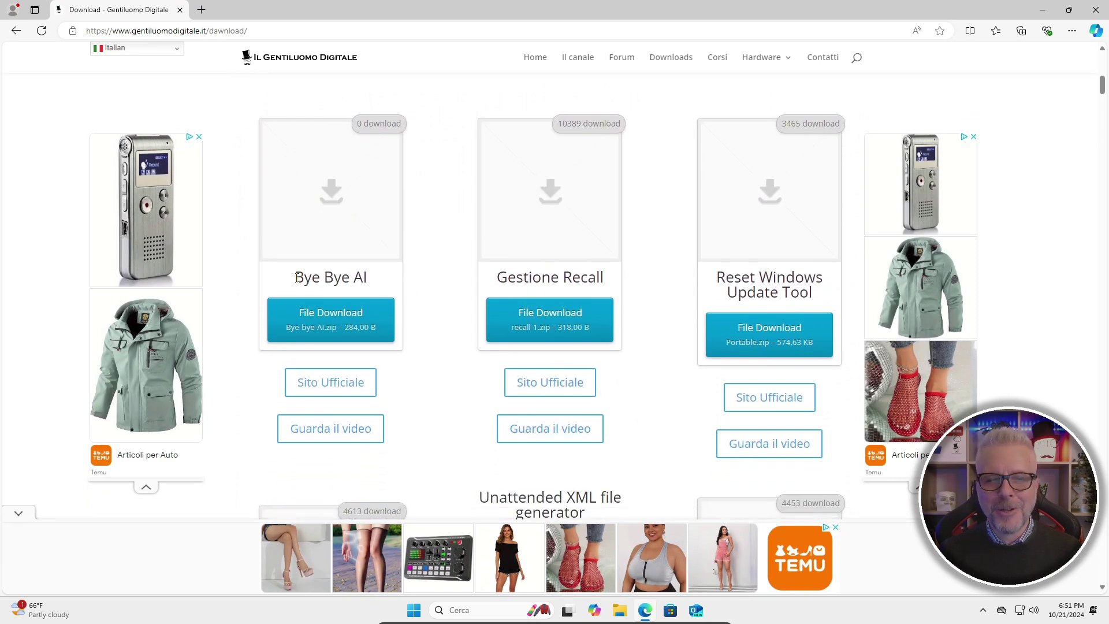
drag(296, 278, 385, 281)
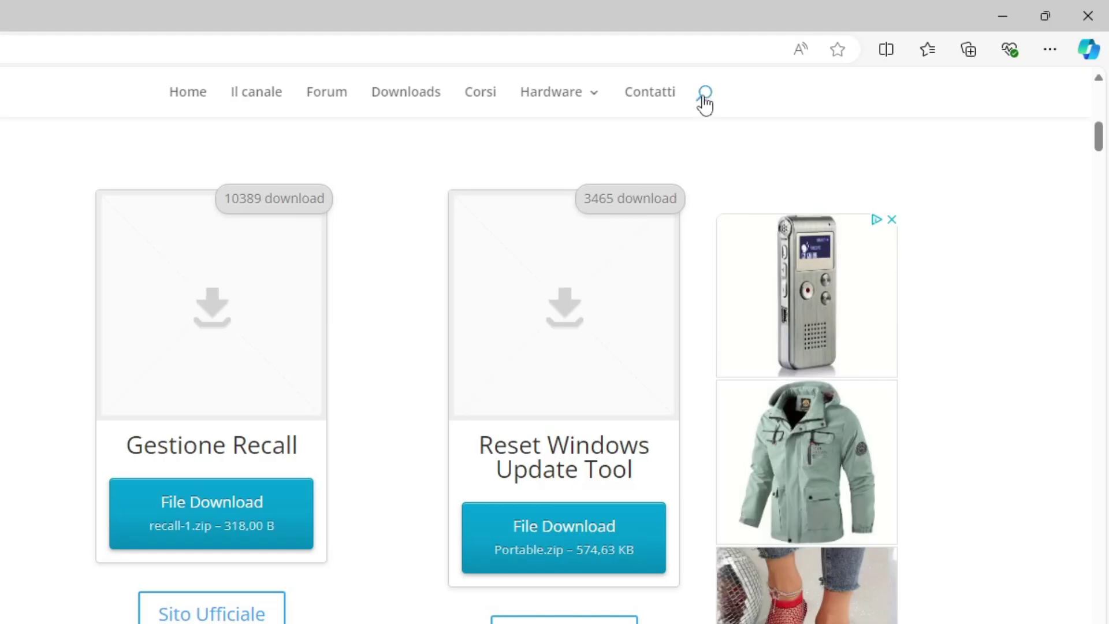
Search the site for "bye" and download Bye-bye-AI.zip.
click(705, 104)
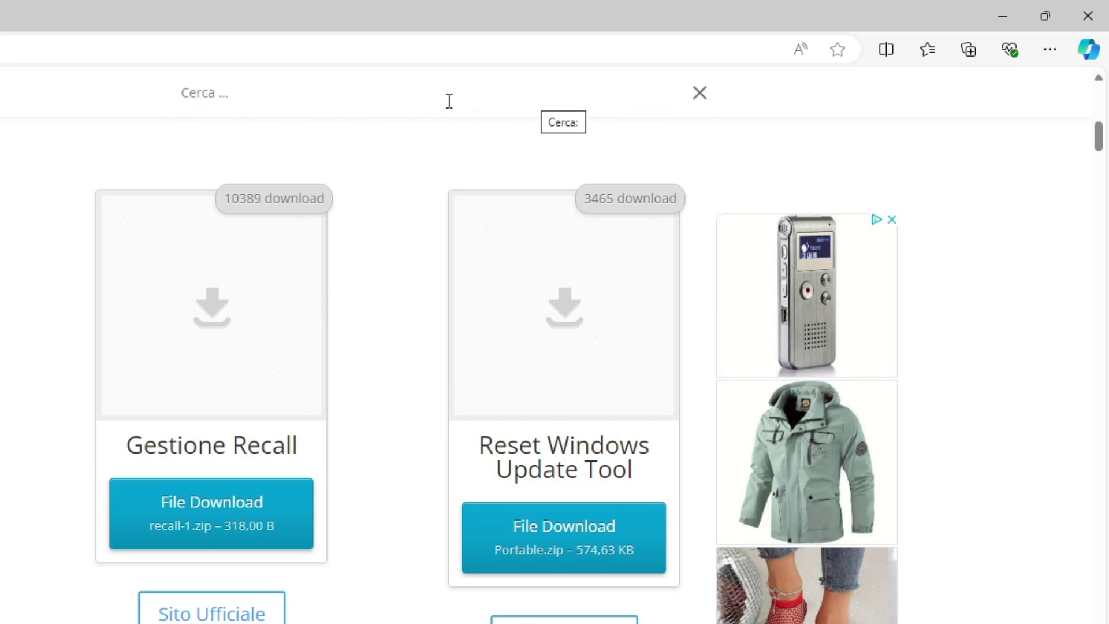
text(bye)
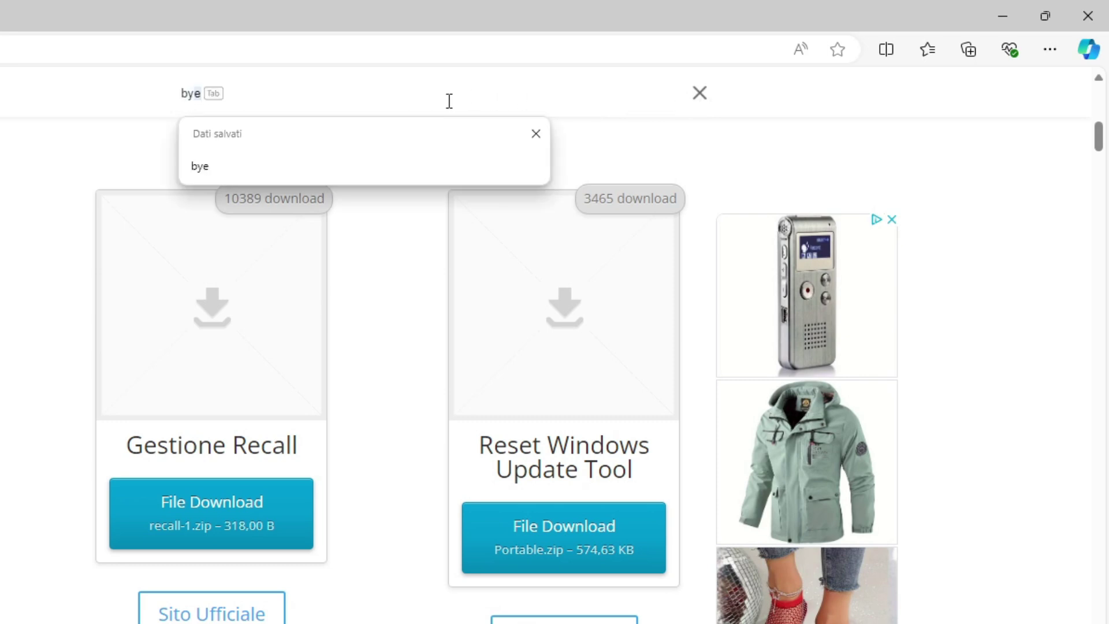
key(Return)
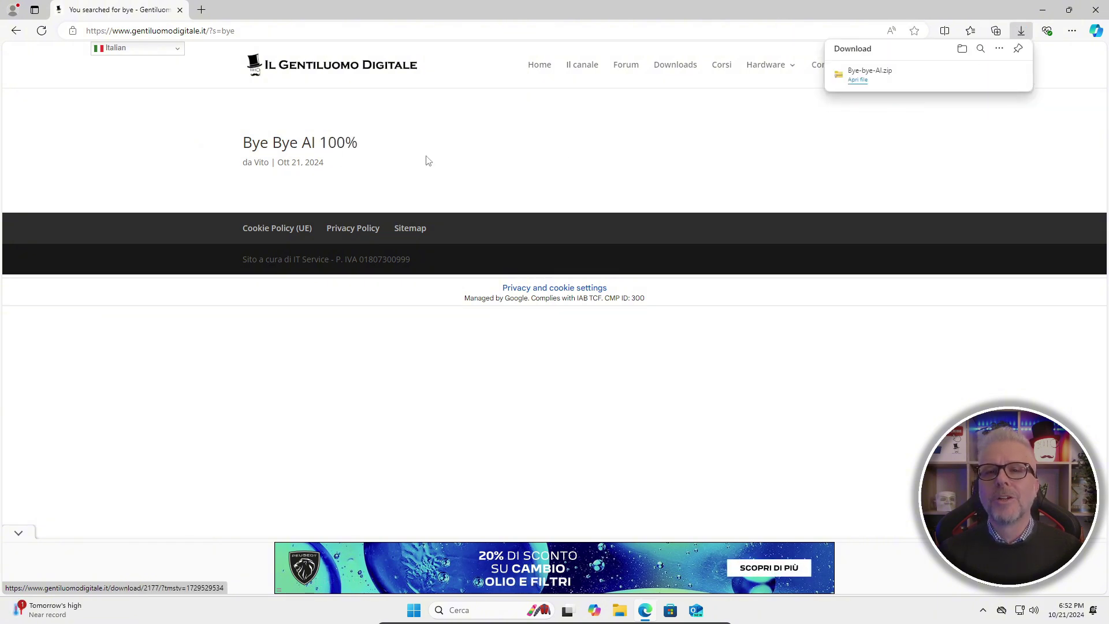
Open the downloaded Bye-bye-AI.zip and copy its Remove AI text file to the desktop, closing the browser and the archive window.
click(875, 75)
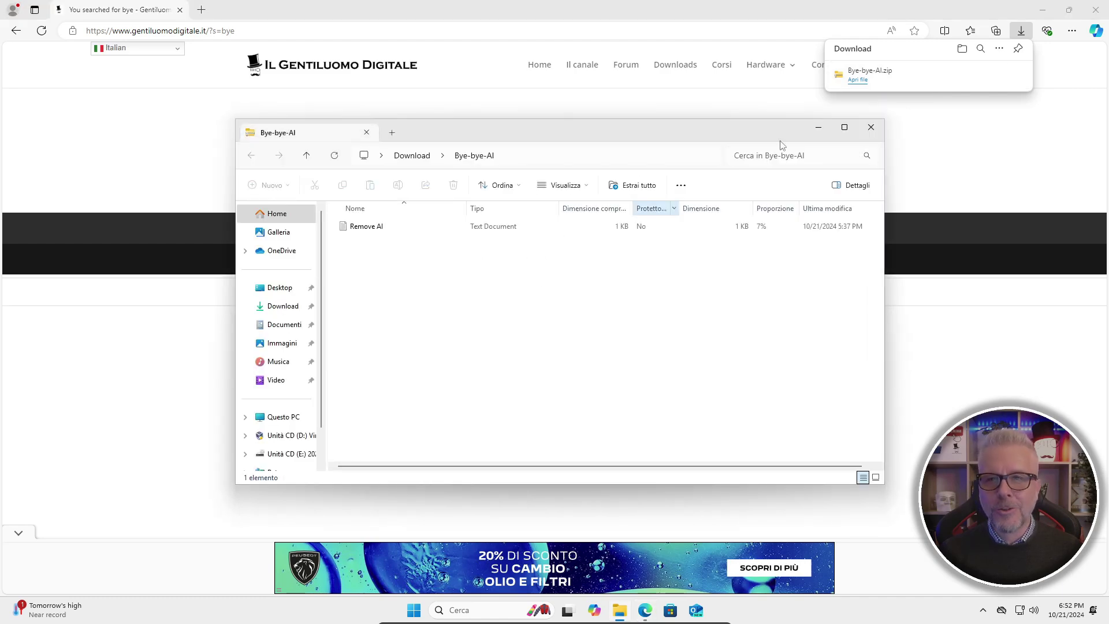
click(1100, 10)
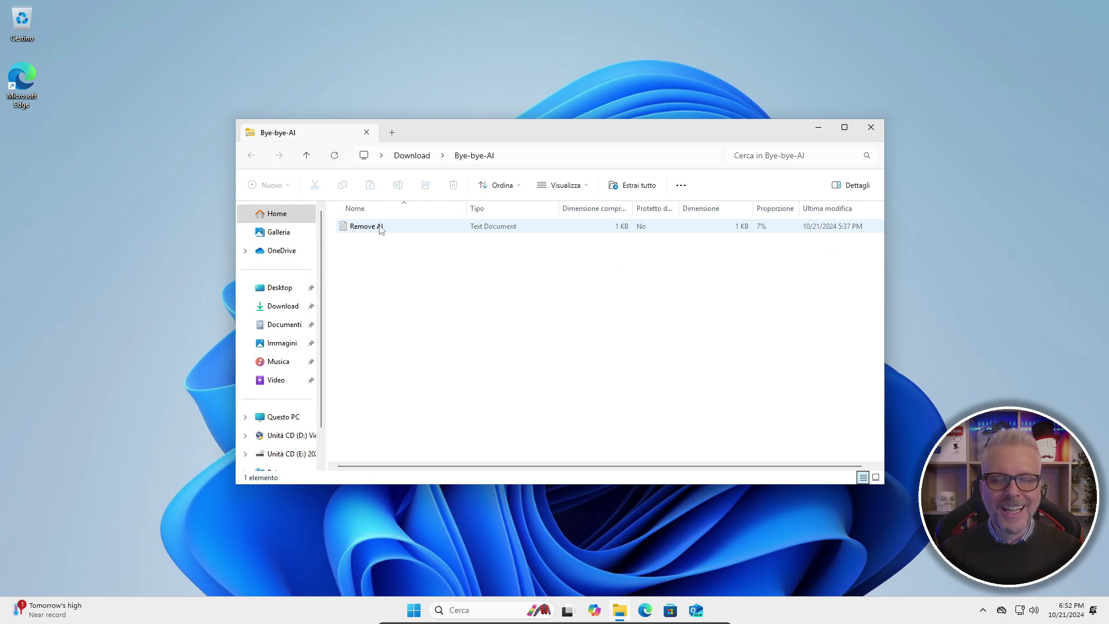
drag(380, 229, 46, 191)
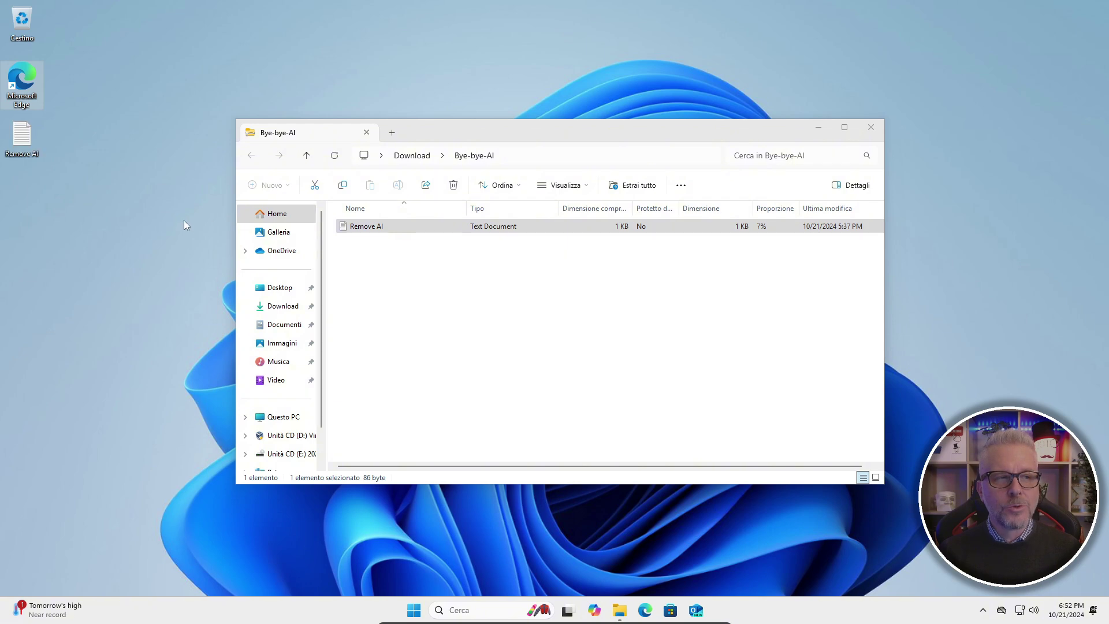
click(872, 128)
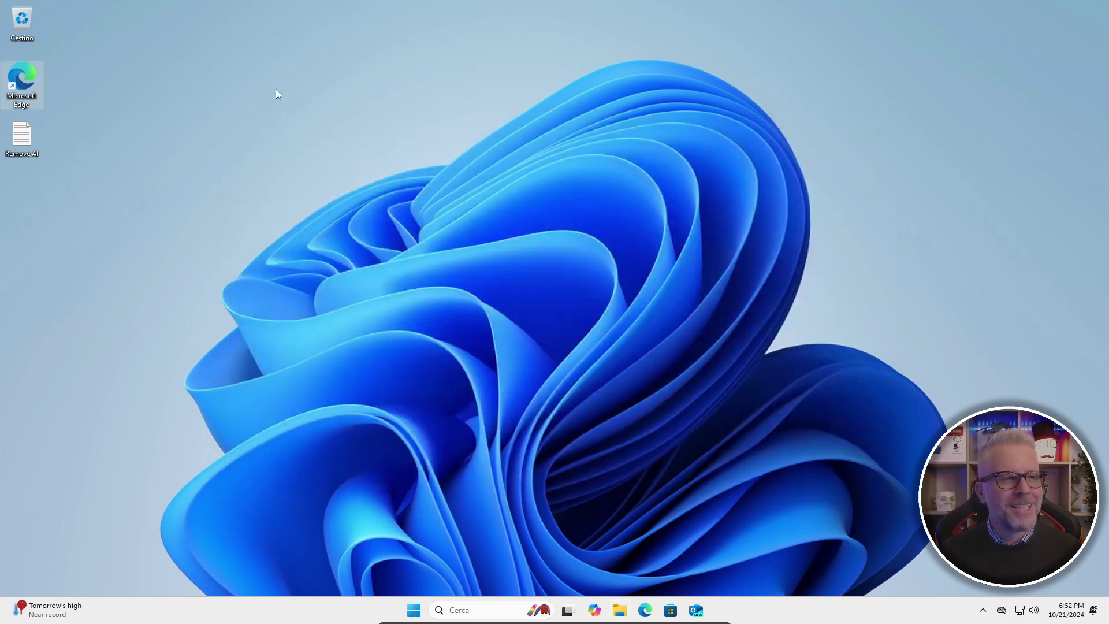
Copy the entire RemoveAi.ps1 command line from the Remove AI file on the desktop and close the file.
double_click(22, 137)
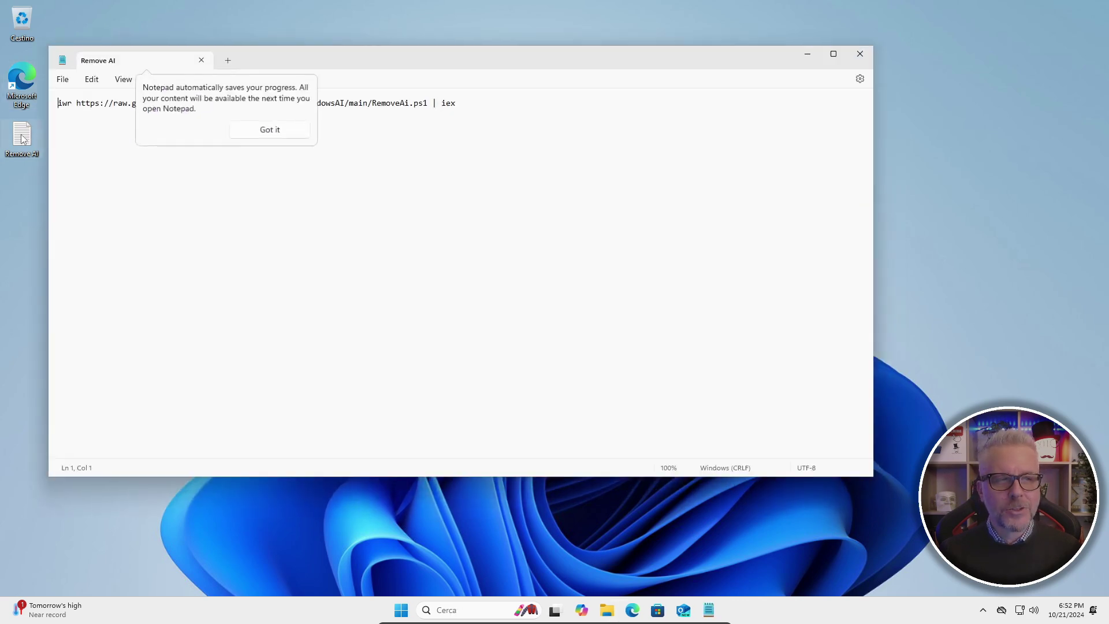
click(276, 134)
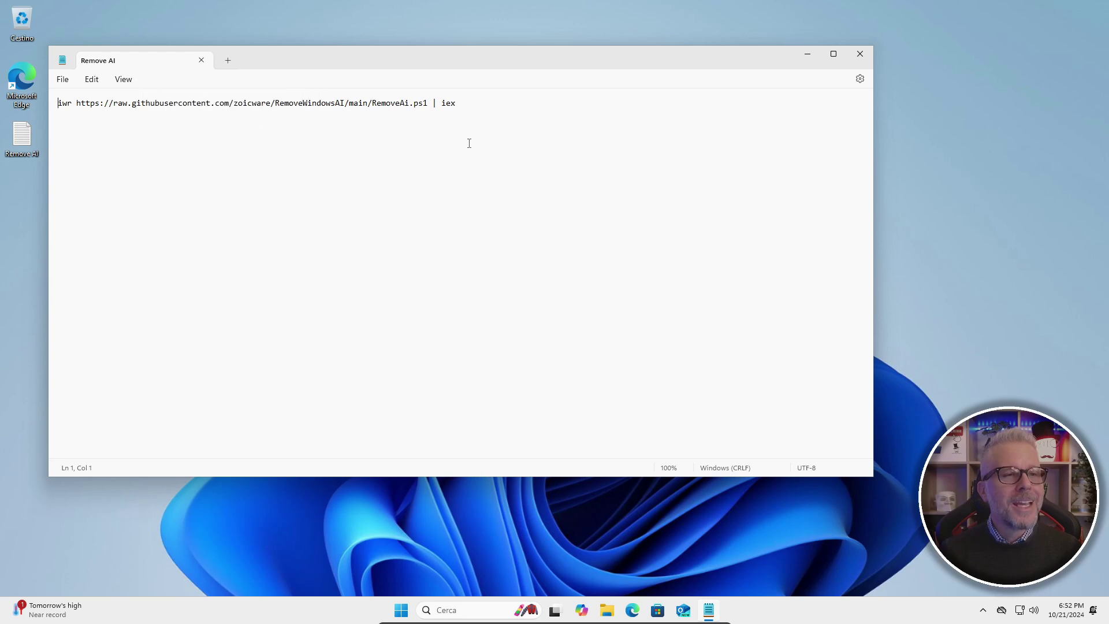
drag(484, 110, 61, 100)
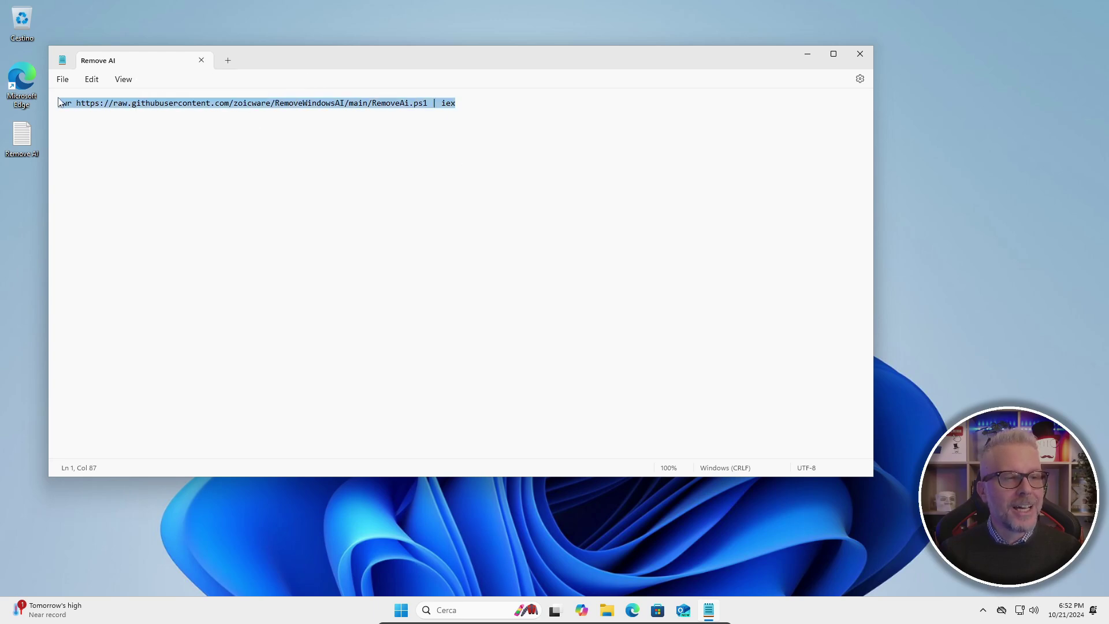
right_click(139, 107)
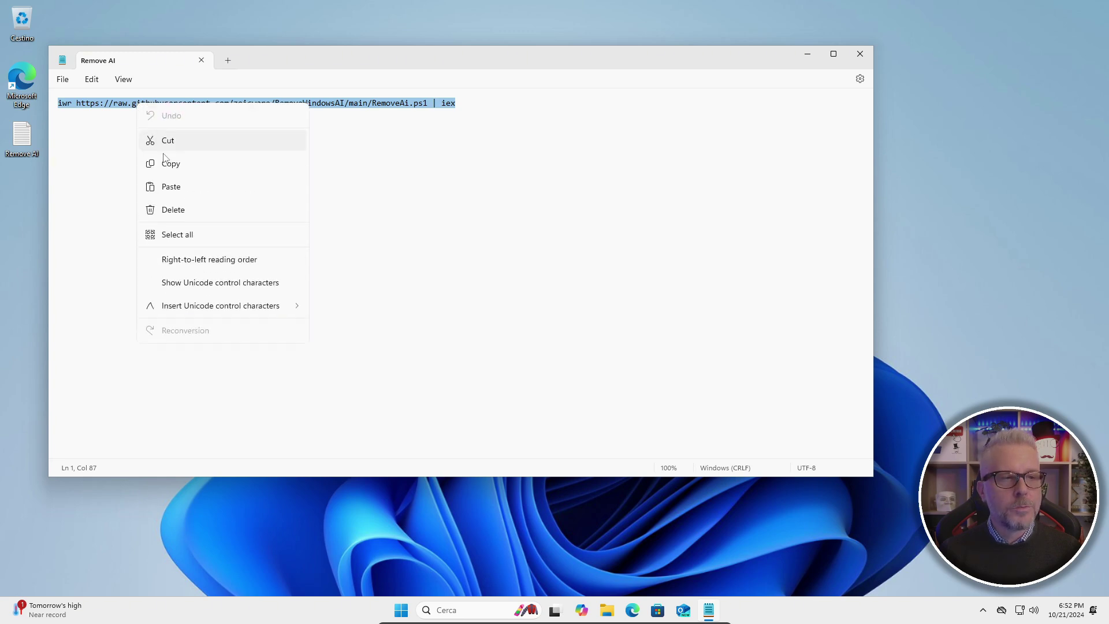
click(170, 168)
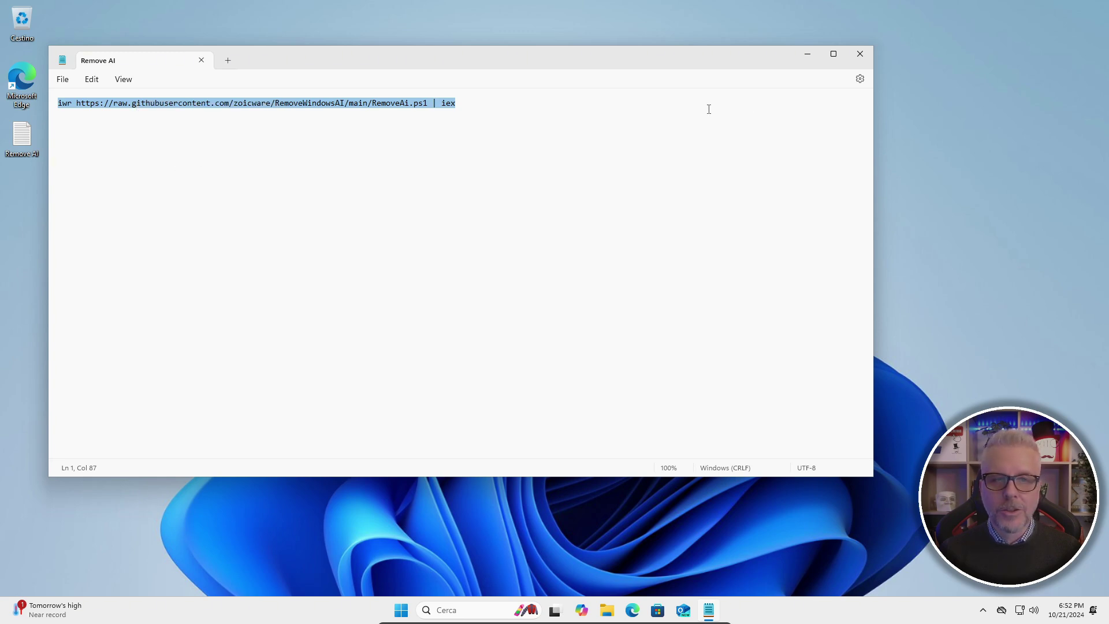
click(860, 55)
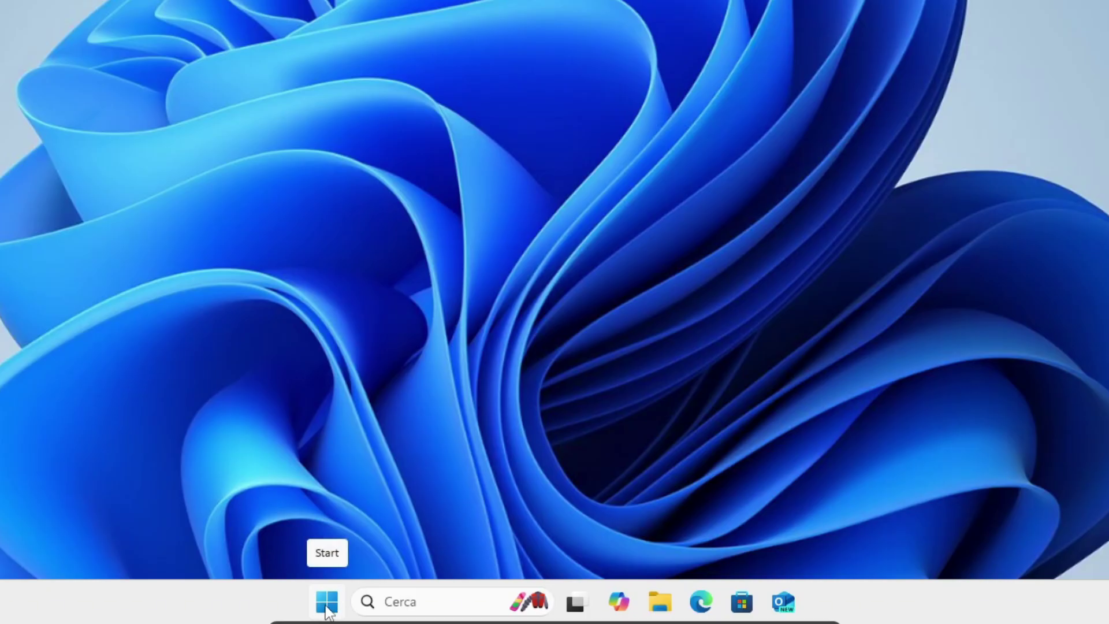
Search for "powershell" and launch Windows PowerShell as administrator, allowing it to make changes to the device.
click(327, 611)
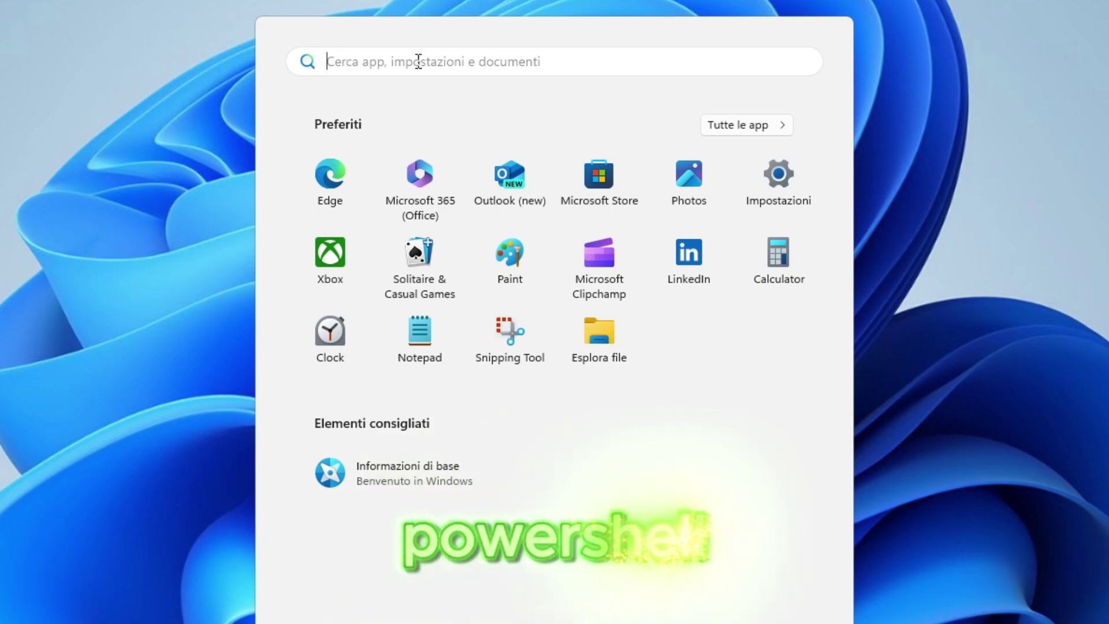
text(powershell)
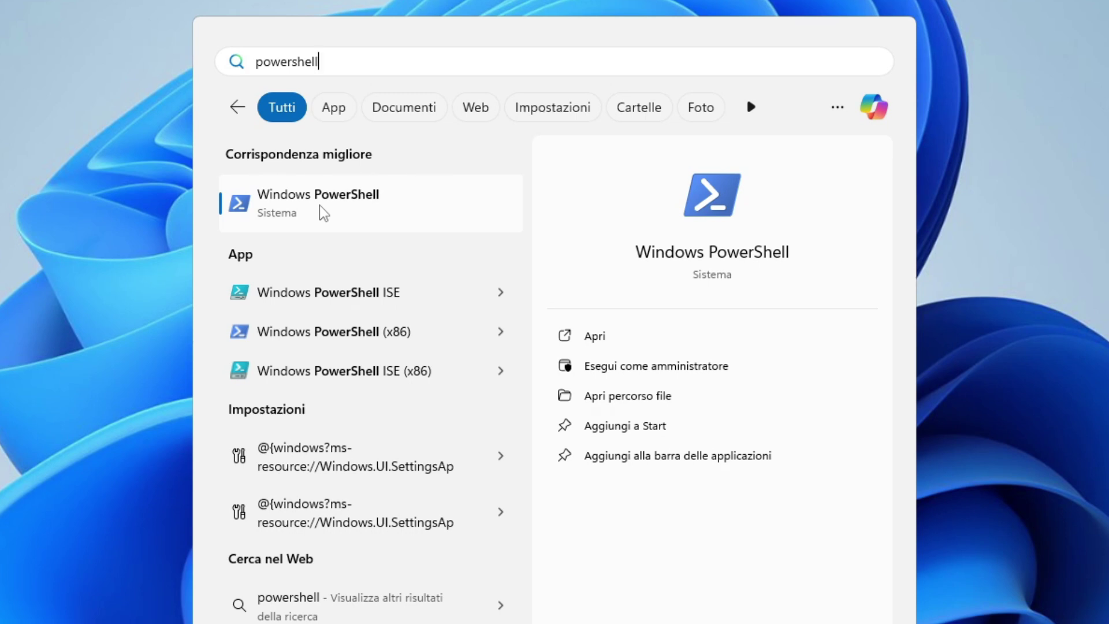
right_click(323, 214)
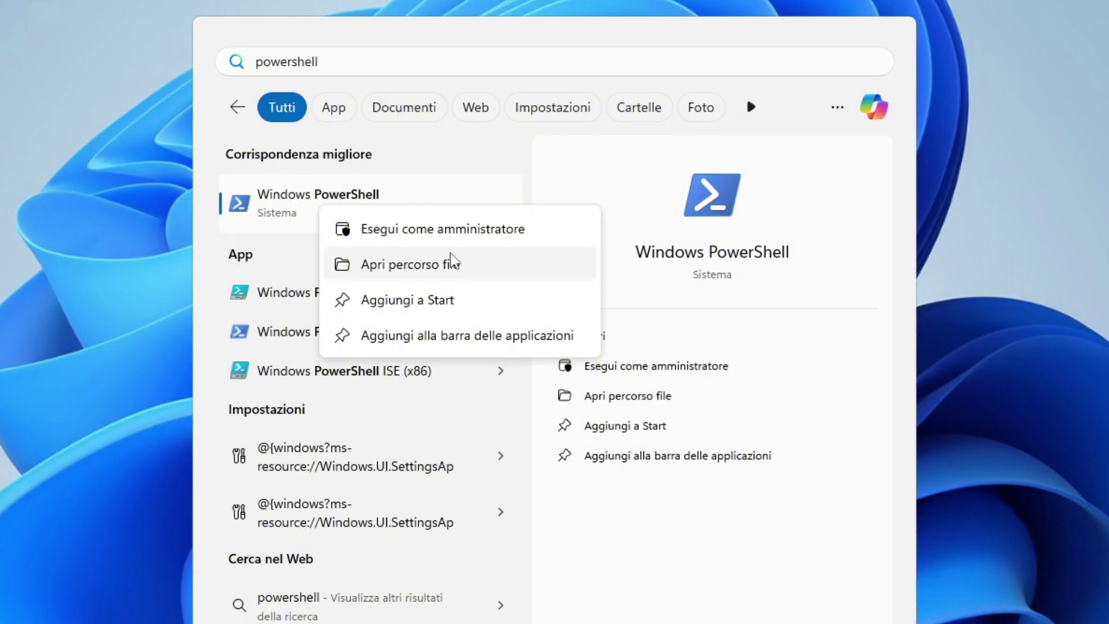
click(470, 239)
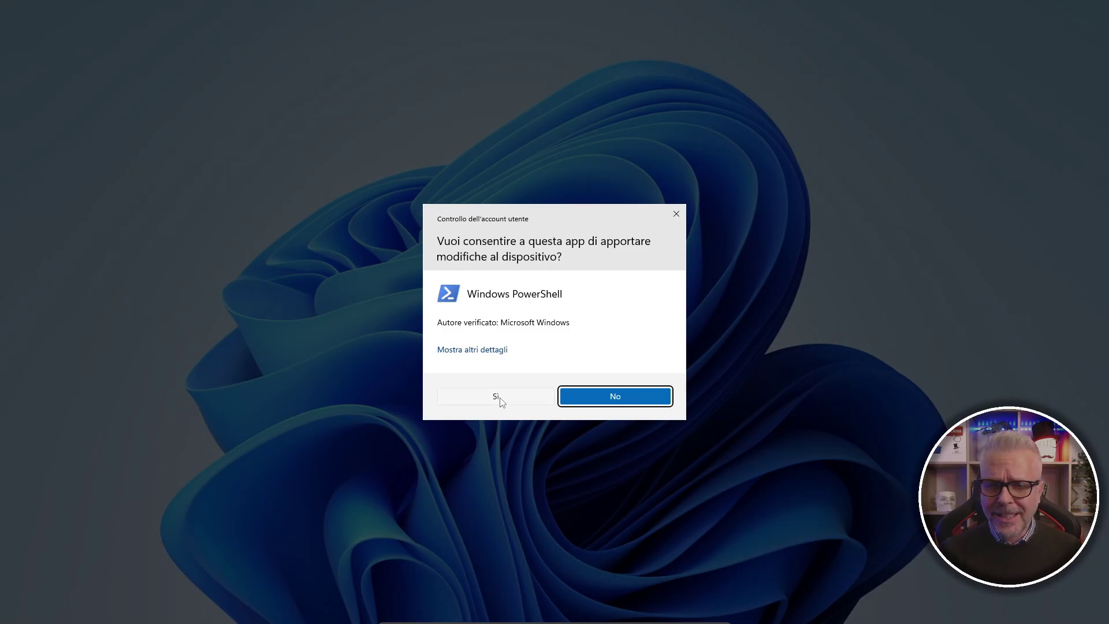
click(497, 396)
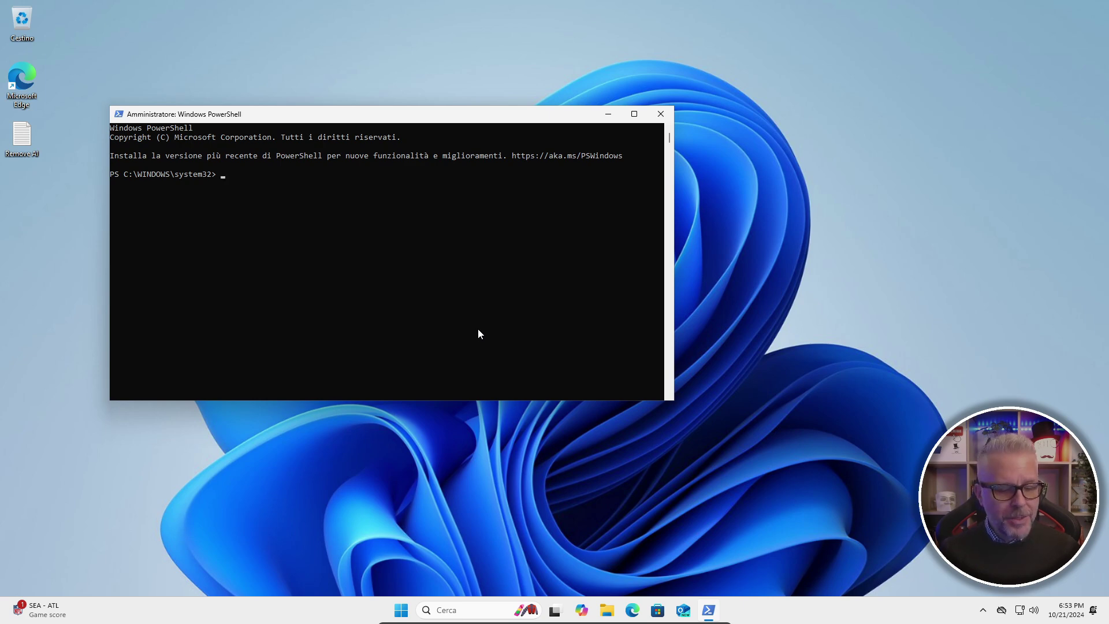
key(ctrl+v)
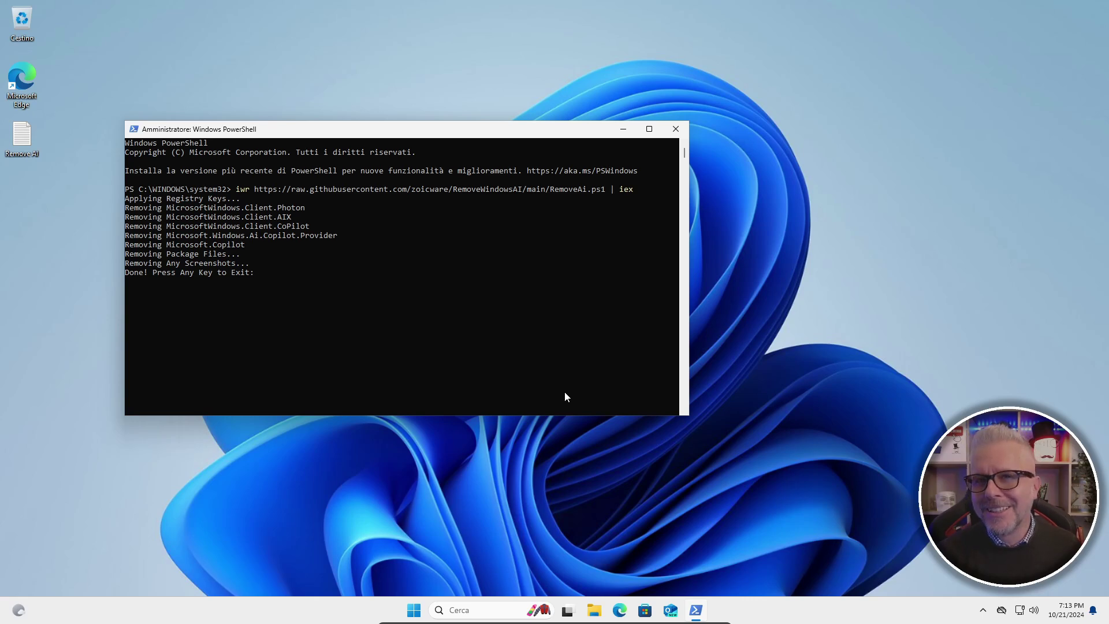
key(Return)
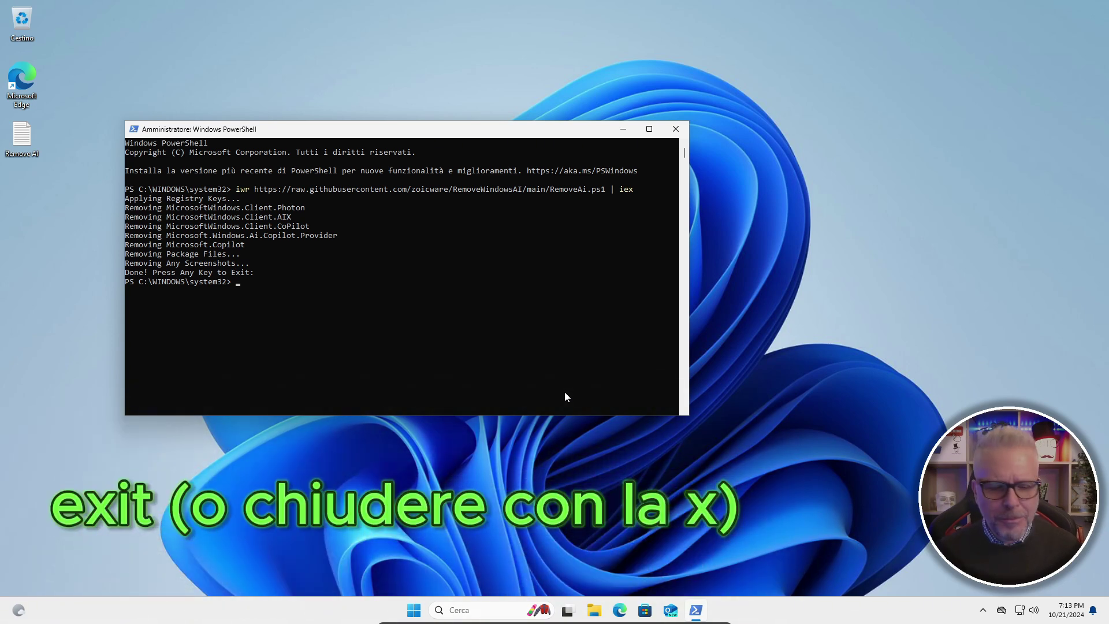
text(exit)
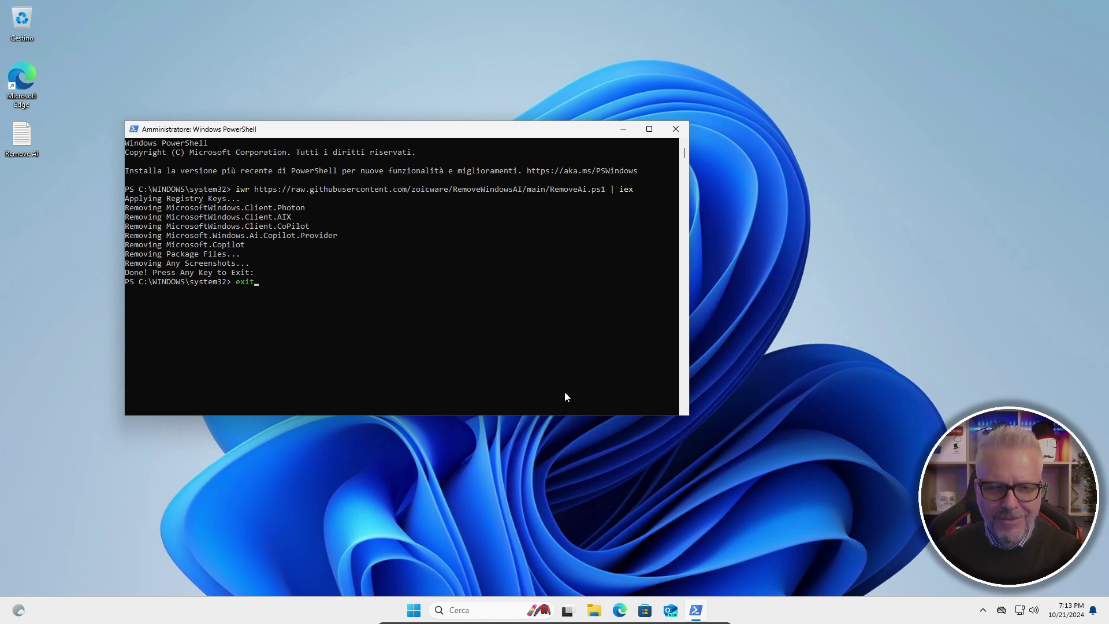
key(Return)
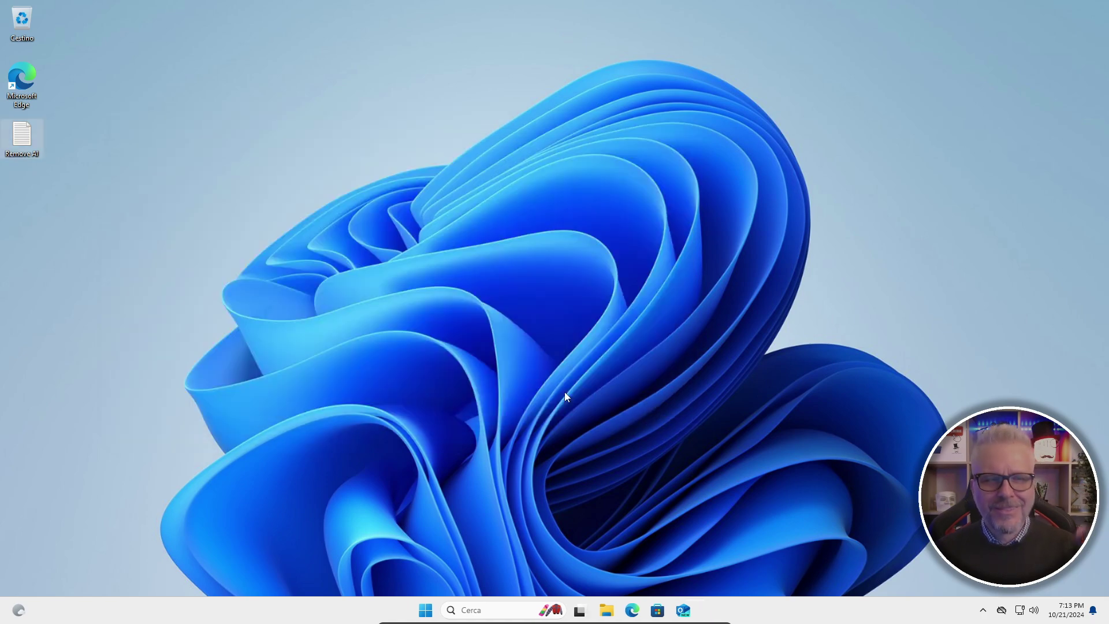